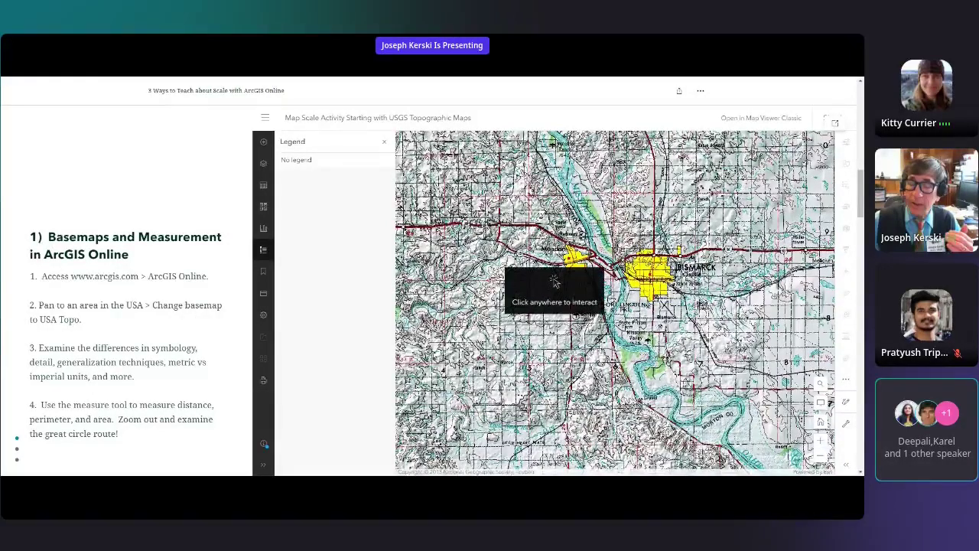
Step: Zoom the topo map in on Bismarck and Mandan, zoom back out, and scroll toward section 2
scroll(555, 282, up, 1)
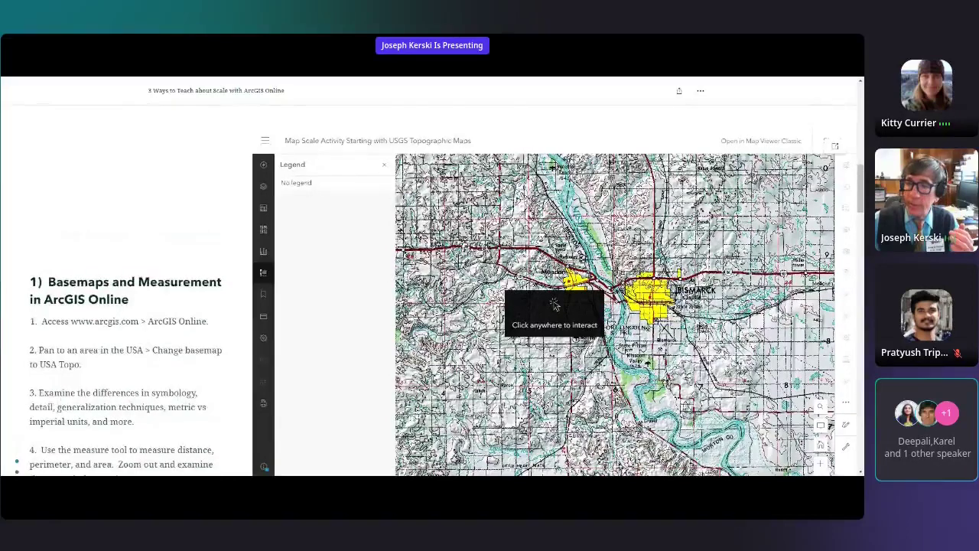
scroll(610, 306, up, 2)
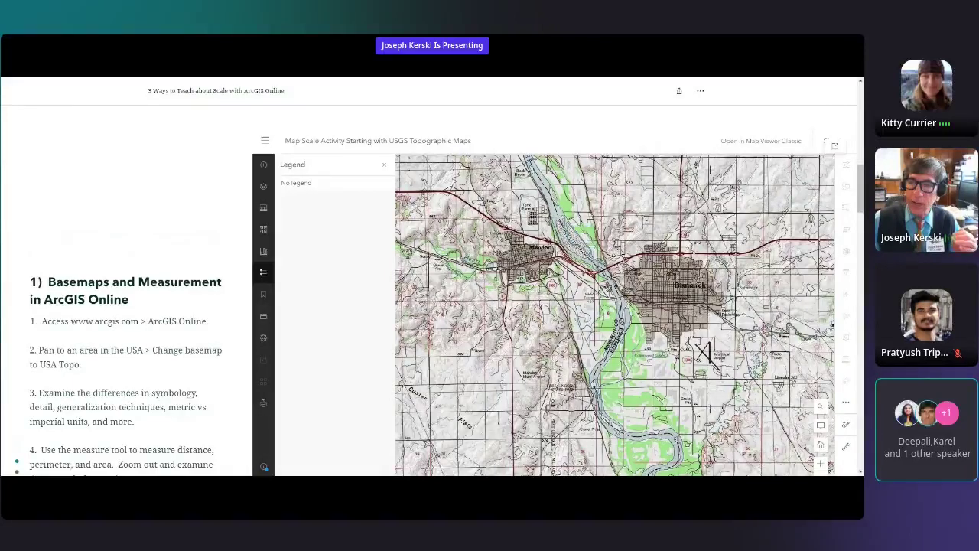
scroll(631, 306, up, 2)
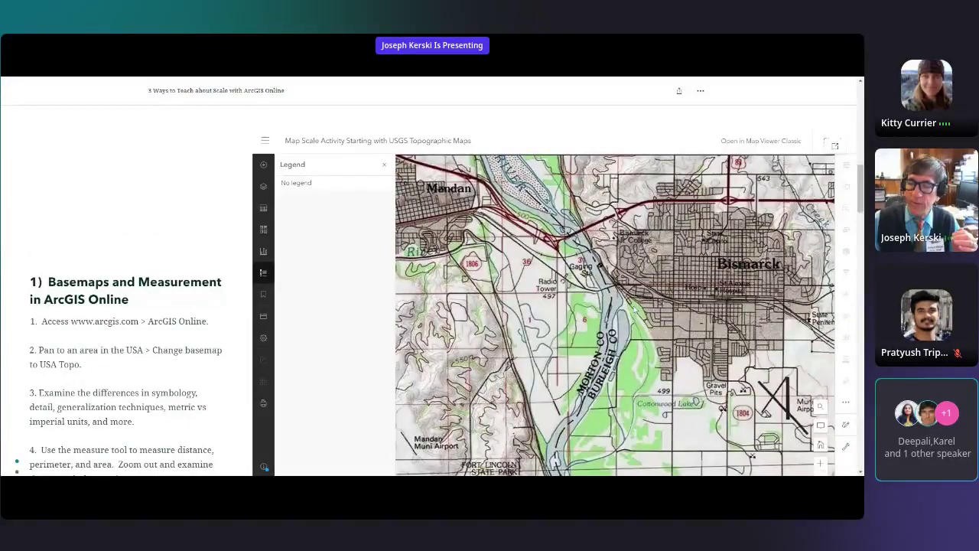
scroll(754, 229, up, 2)
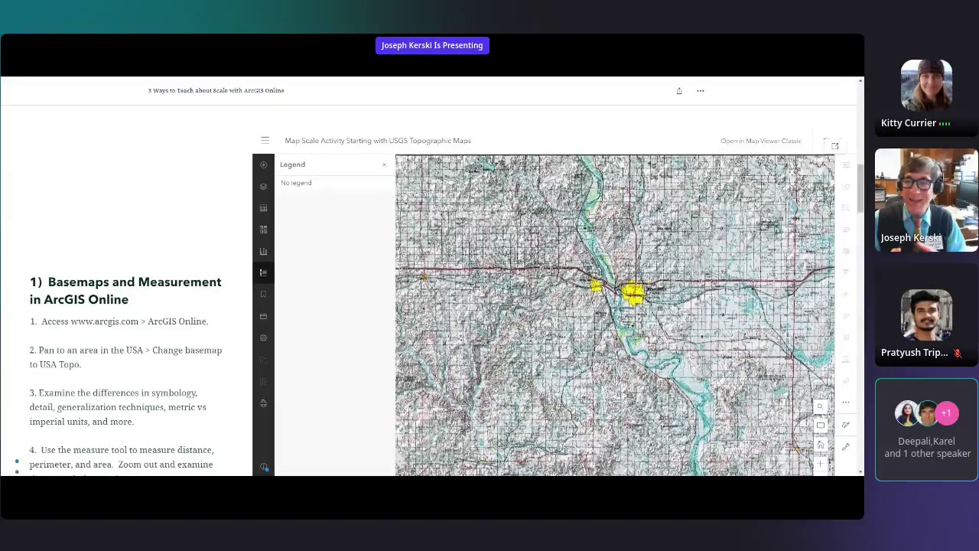
scroll(245, 295, down, 3)
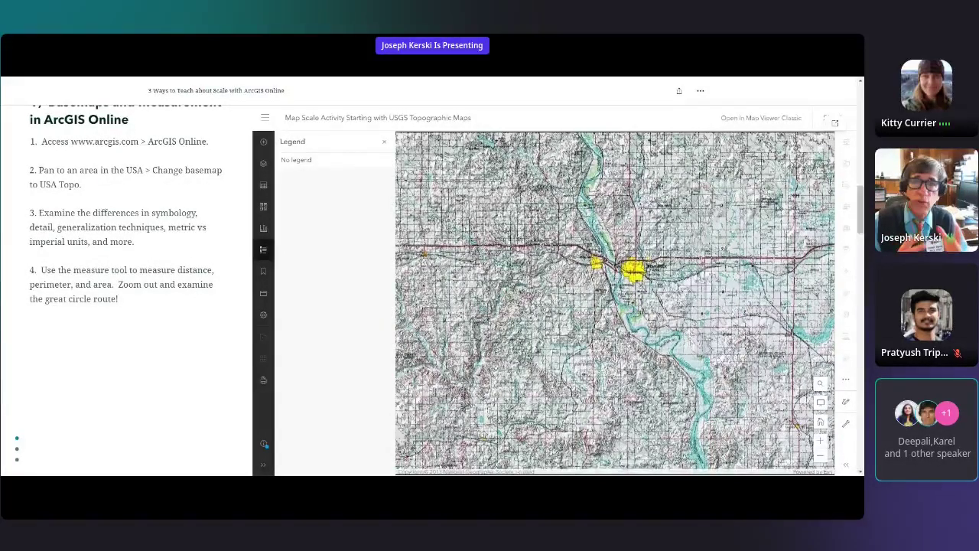
scroll(126, 291, down, 5)
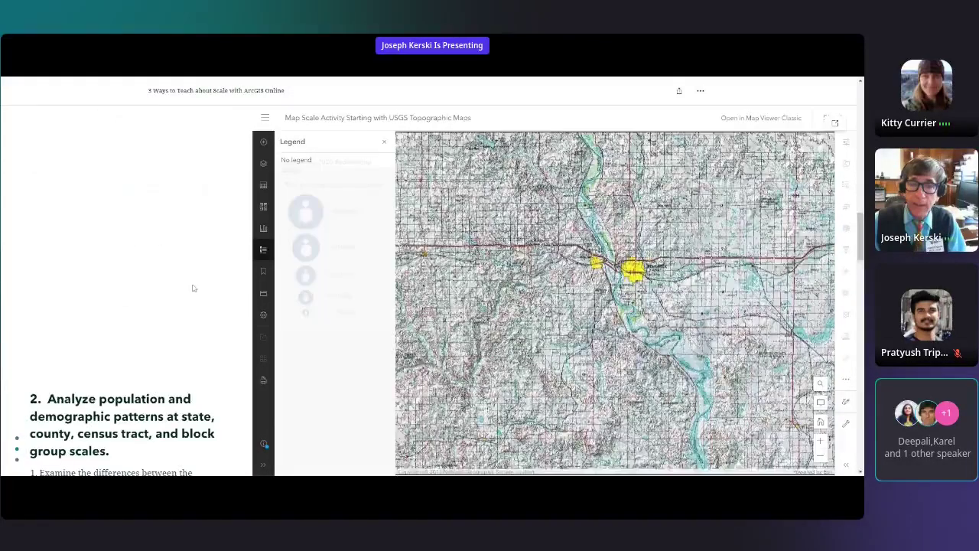
Step: Zoom the census map into the Midwest, center on Chicago and Lake Michigan, then zoom to counties
scroll(193, 286, down, 1)
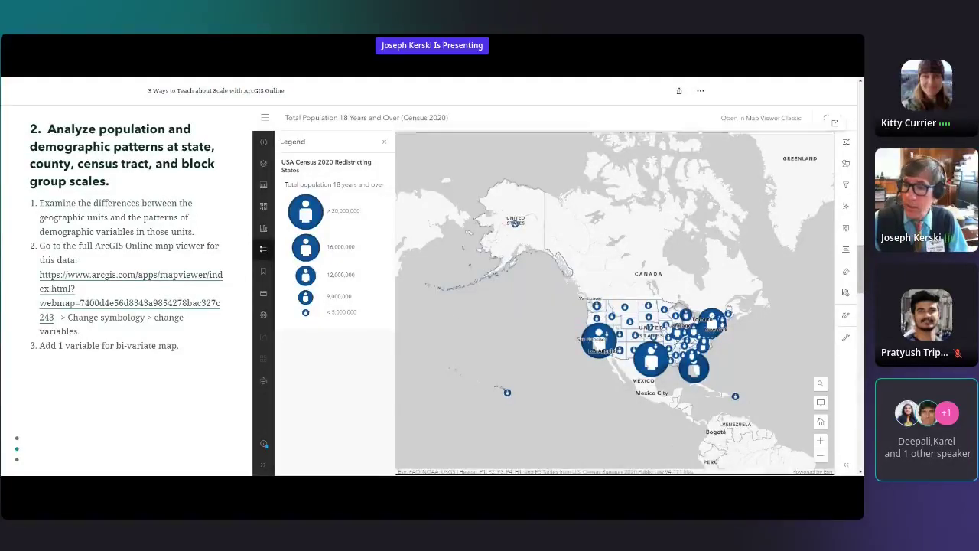
scroll(666, 323, up, 1)
scroll(665, 323, up, 1)
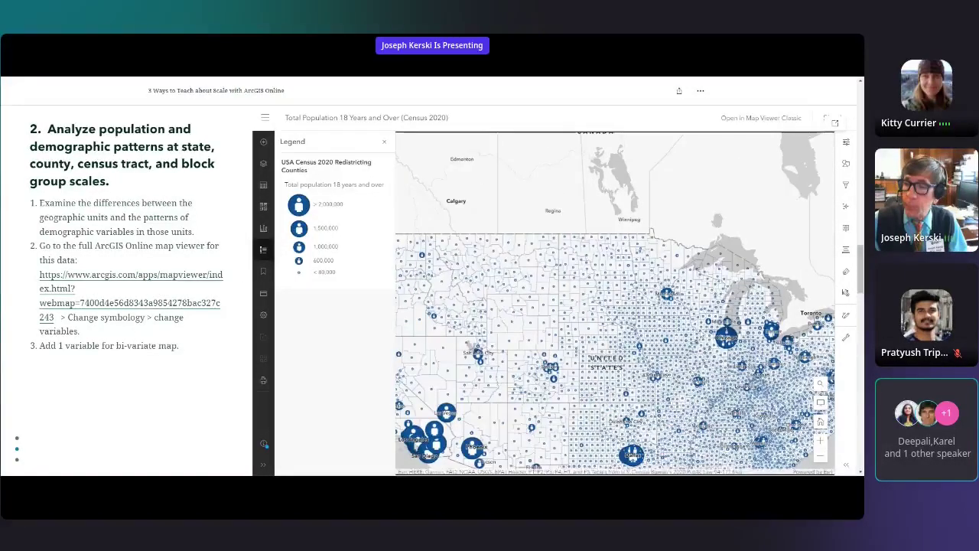
scroll(712, 337, up, 1)
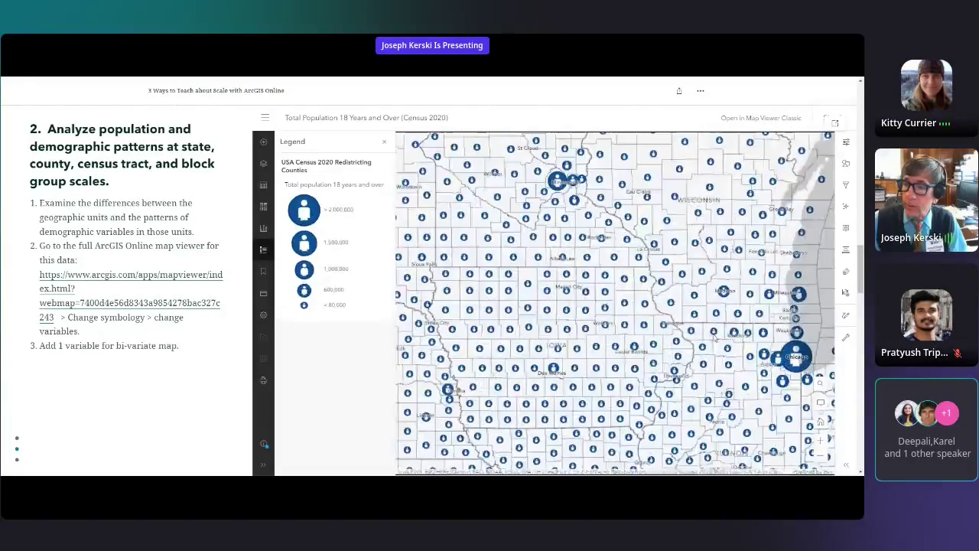
drag(712, 337, 598, 309)
scroll(623, 328, up, 1)
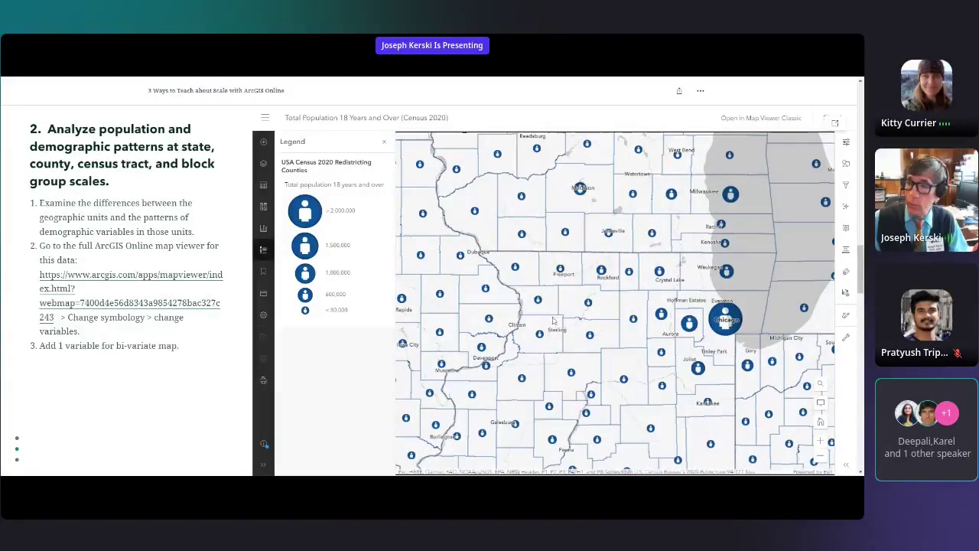
scroll(138, 246, down, 5)
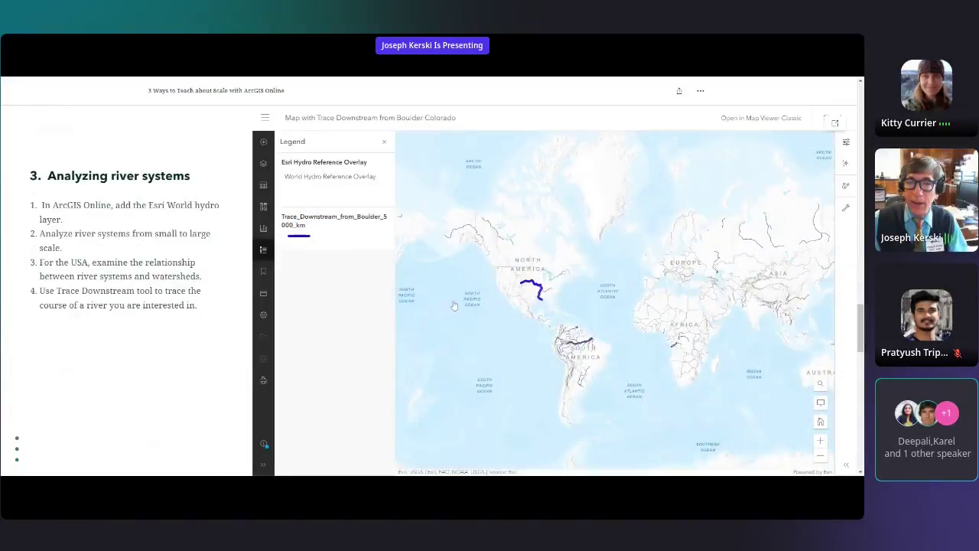
Step: Zoom the river map along the Boulder trace line to the Greenville–Vicksburg stretch of the Mississippi
mouse_move(455, 306)
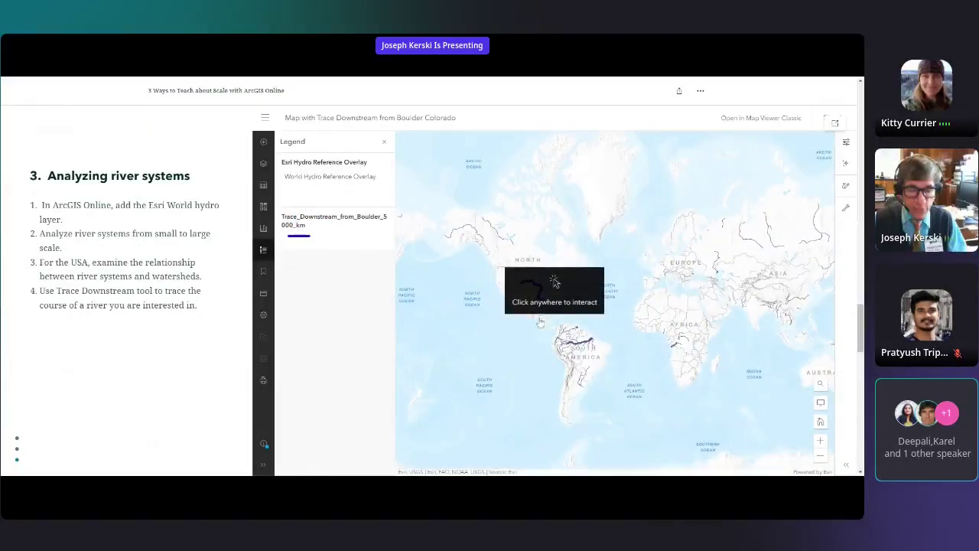
click(554, 282)
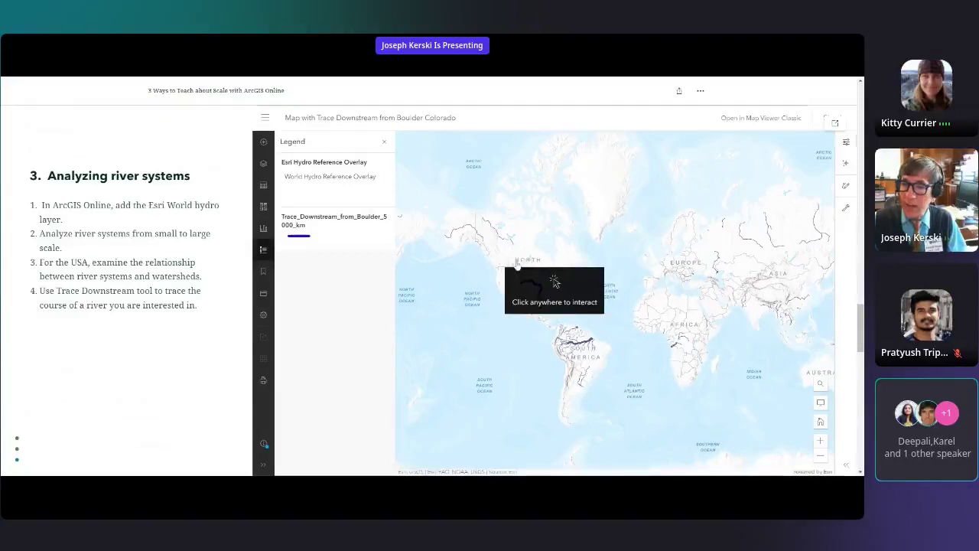
scroll(536, 287, up, 3)
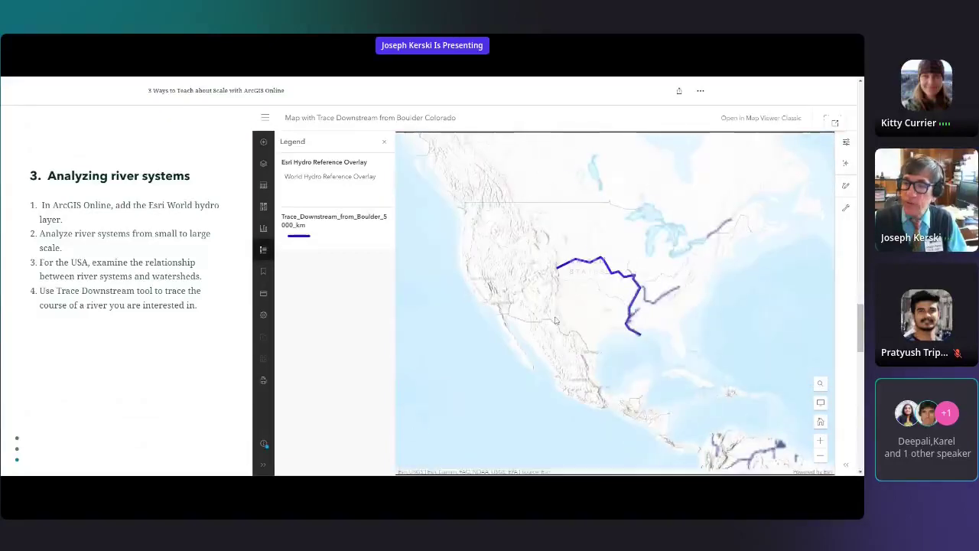
scroll(546, 250, up, 3)
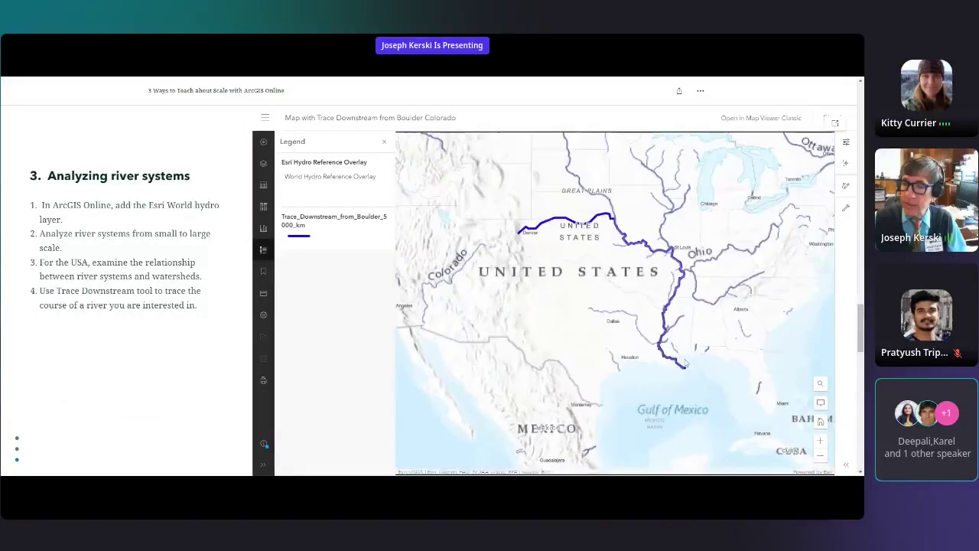
scroll(742, 352, up, 2)
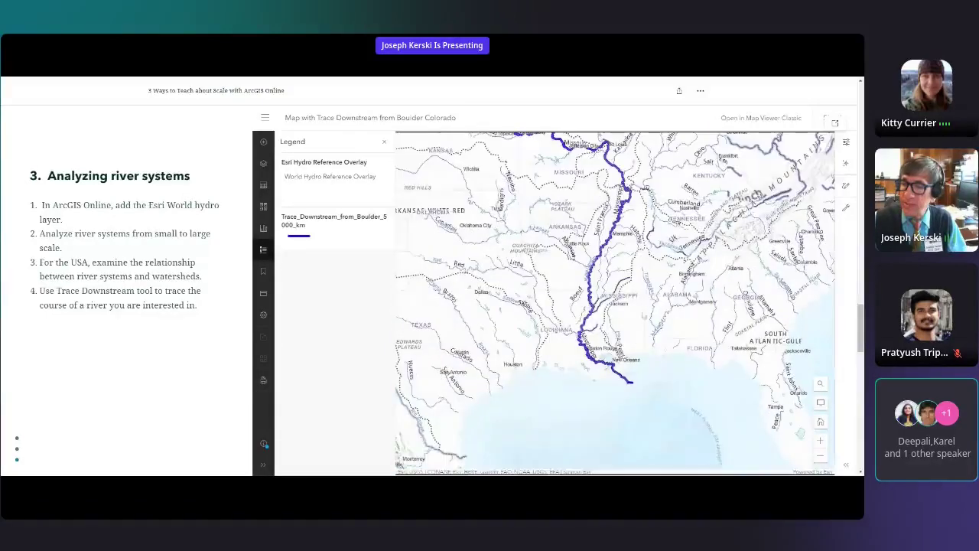
drag(664, 330, 664, 331)
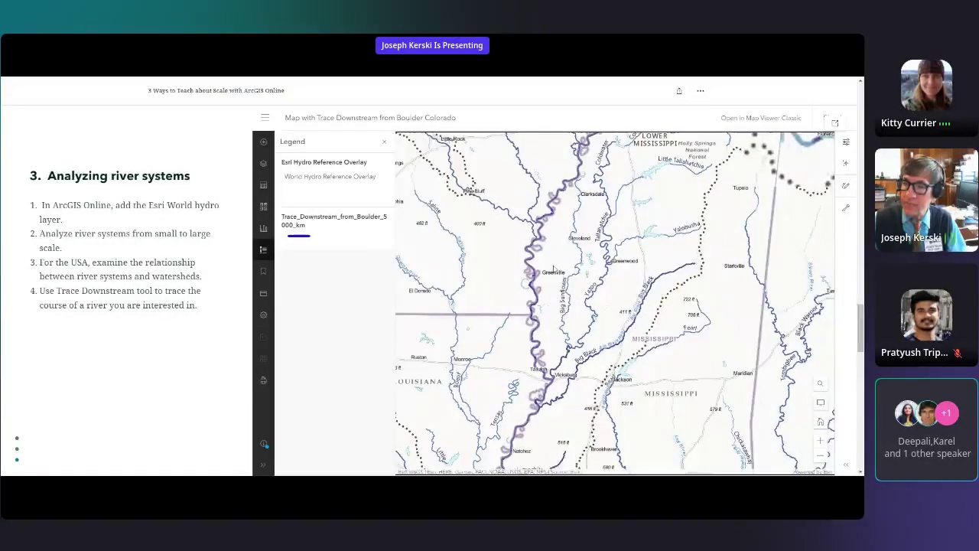
Step: Zoom the river map back out and scroll the story down to section 4
scroll(516, 316, down, 2)
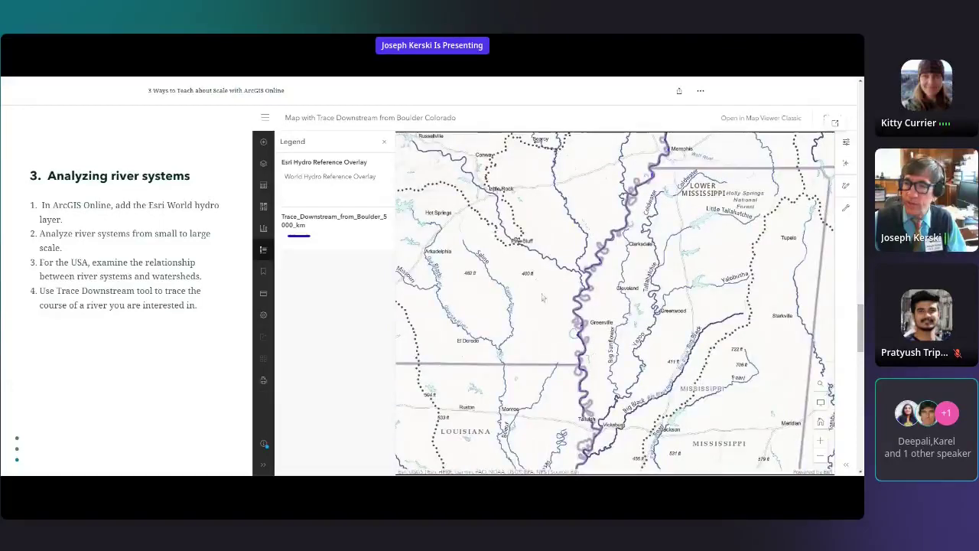
scroll(606, 346, down, 3)
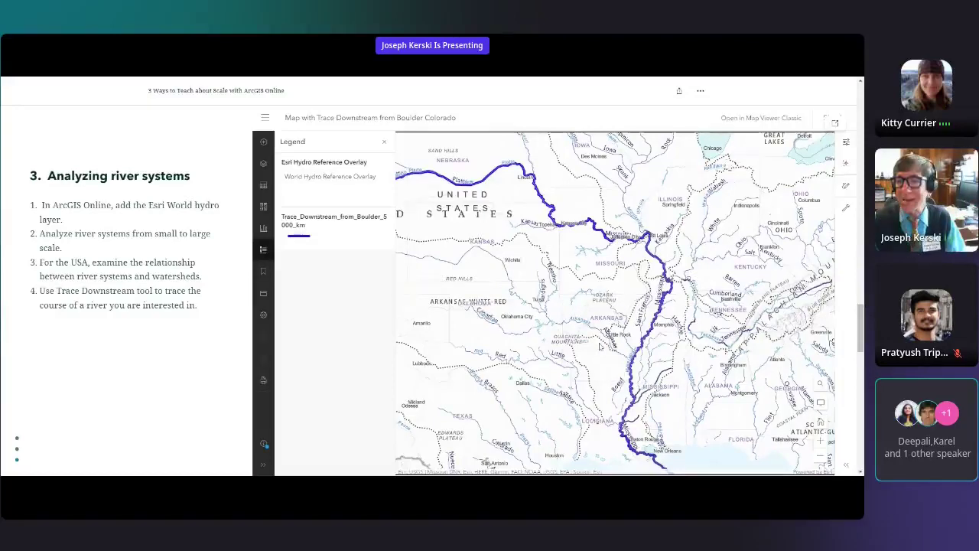
scroll(582, 329, down, 2)
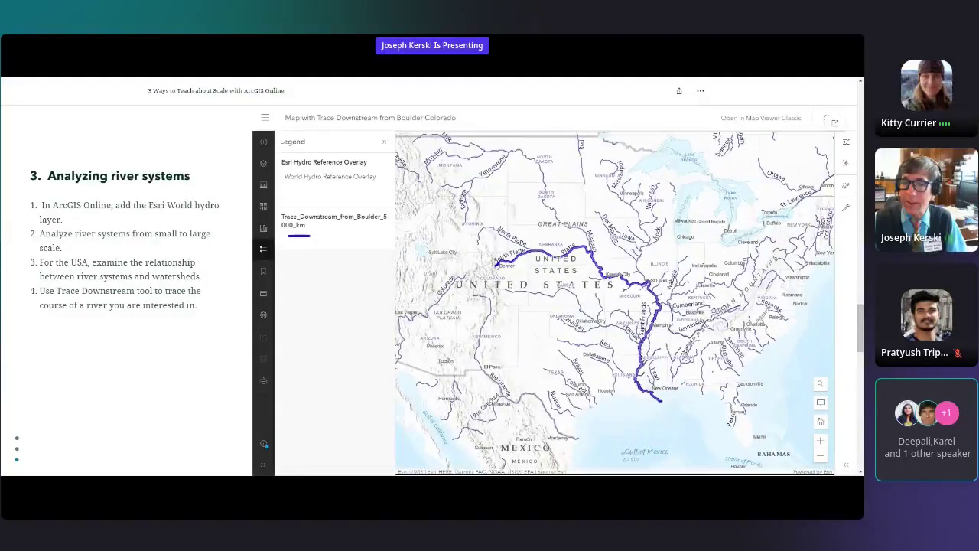
scroll(126, 290, down, 3)
scroll(87, 313, down, 5)
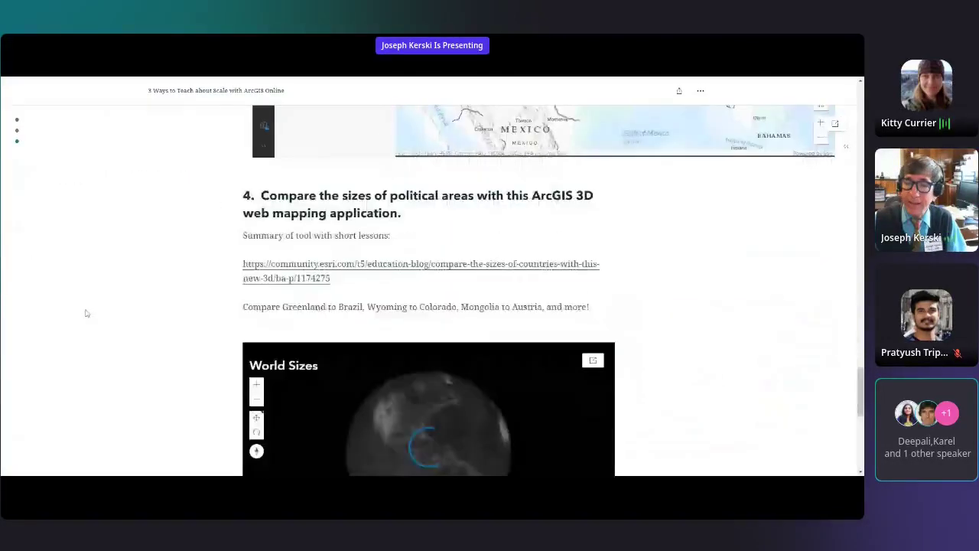
Step: Scroll past the World Sizes globe and Explore Mars card to the footer, then back to the title
scroll(119, 313, down, 2)
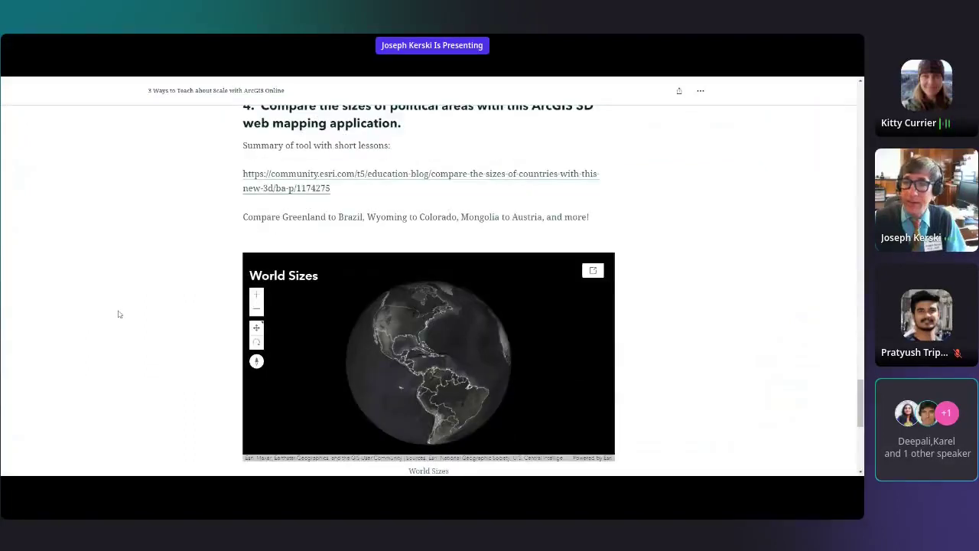
scroll(118, 313, up, 1)
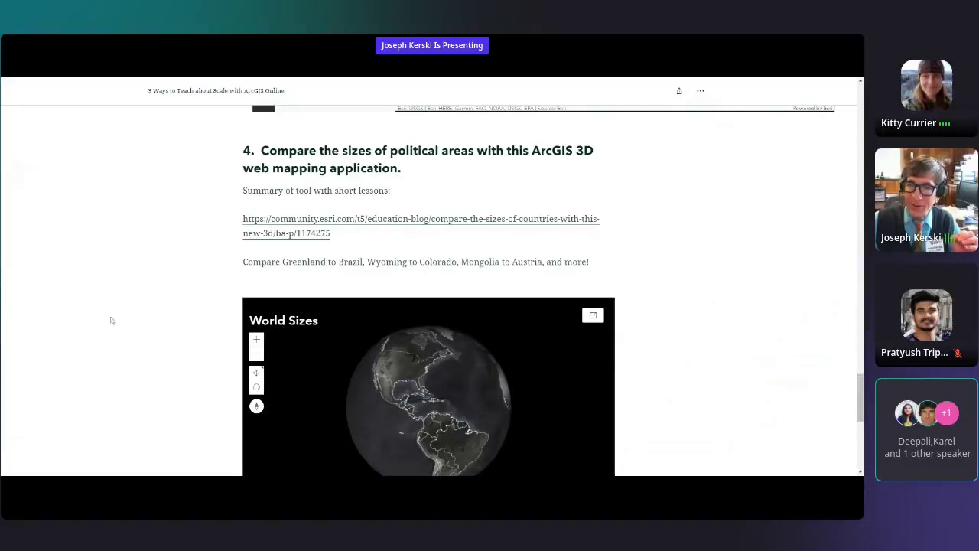
scroll(109, 328, down, 1)
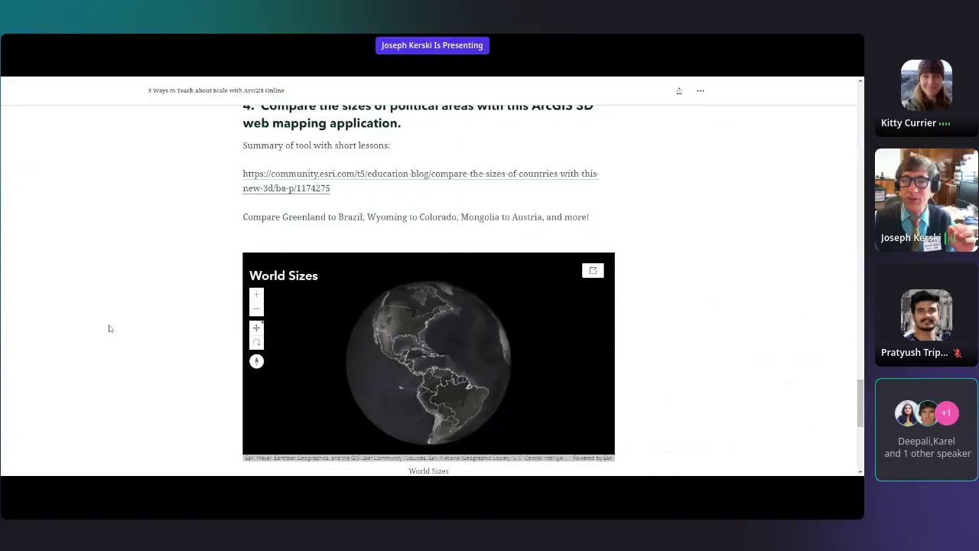
scroll(109, 328, down, 2)
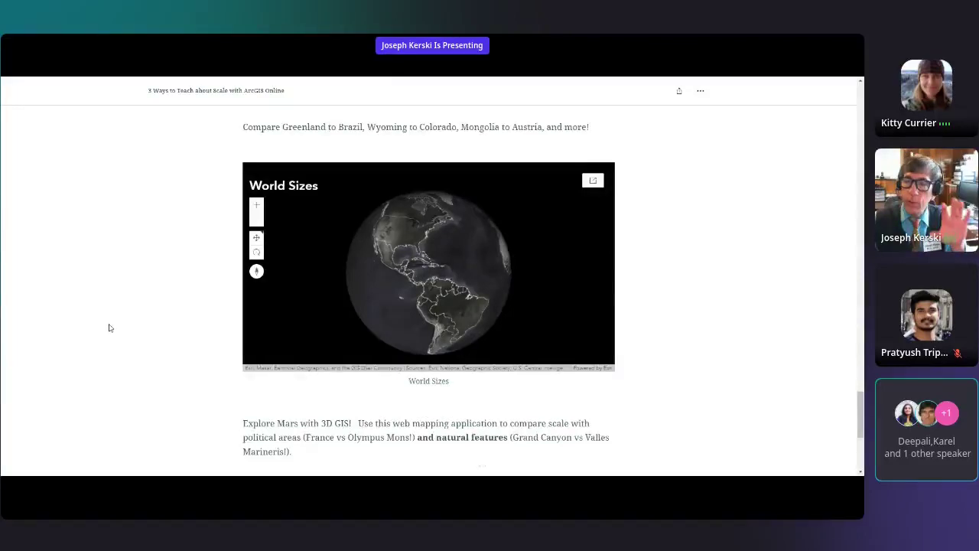
scroll(109, 329, down, 6)
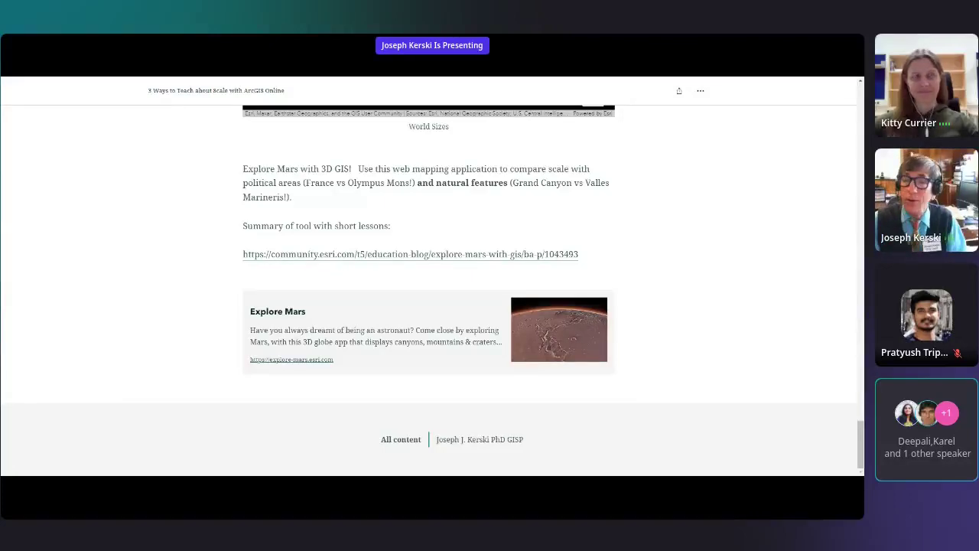
scroll(103, 319, up, 10)
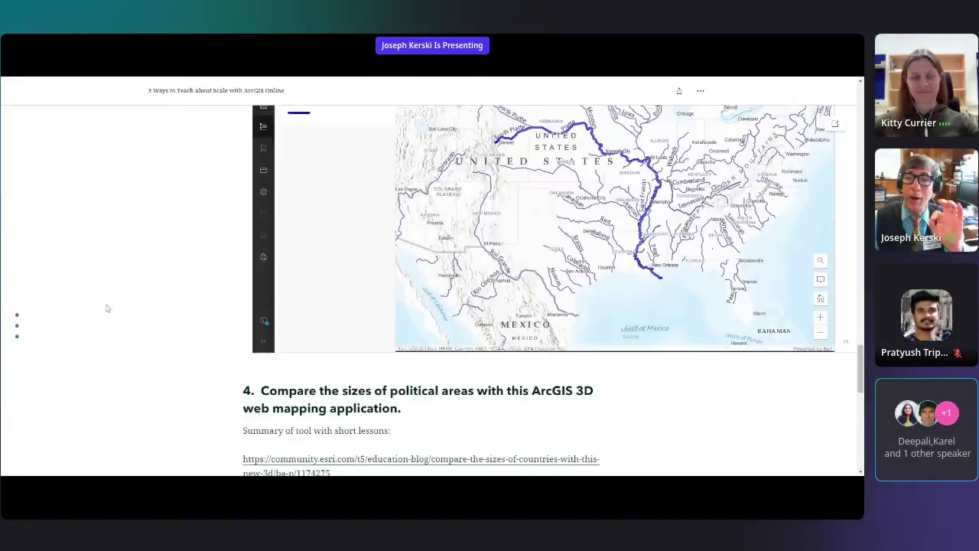
scroll(107, 308, up, 20)
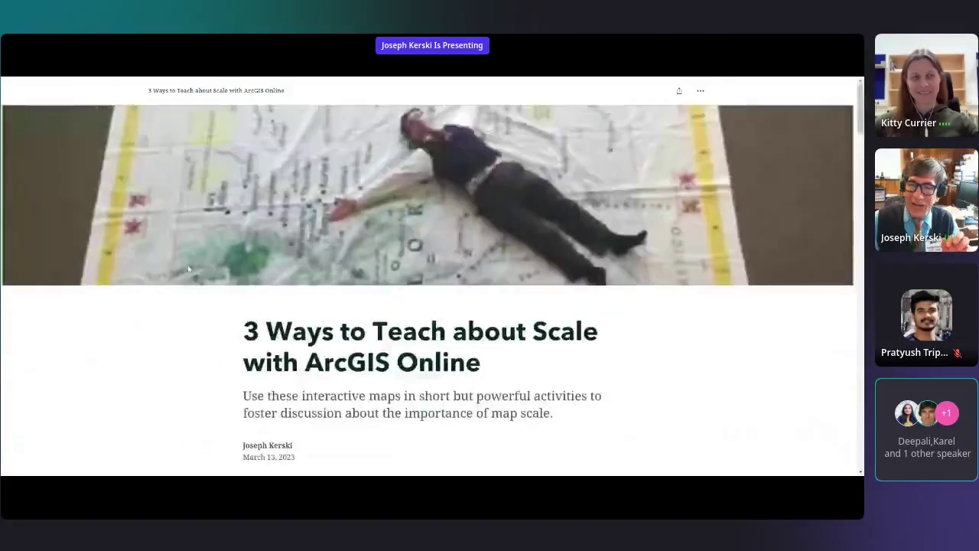